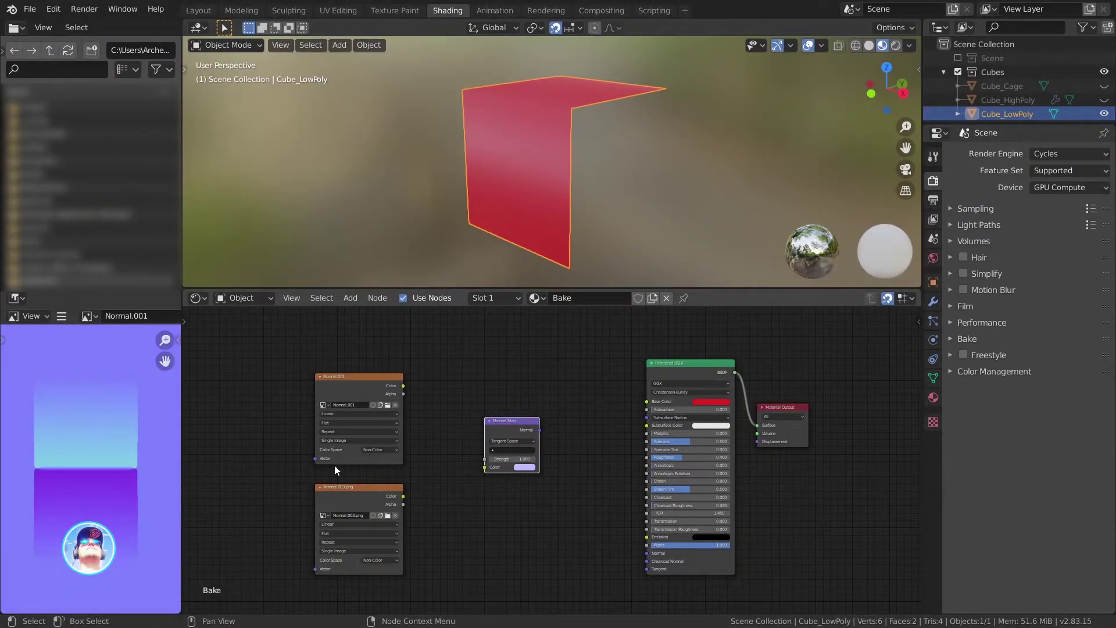
# Step: Link the Normal.001 texture's color to the Normal Map node and the node's normal output to the Principled BSDF's Normal input
pyautogui.moveTo(404, 386); pyautogui.dragTo(486, 467)
pyautogui.moveTo(540, 431); pyautogui.dragTo(645, 552)
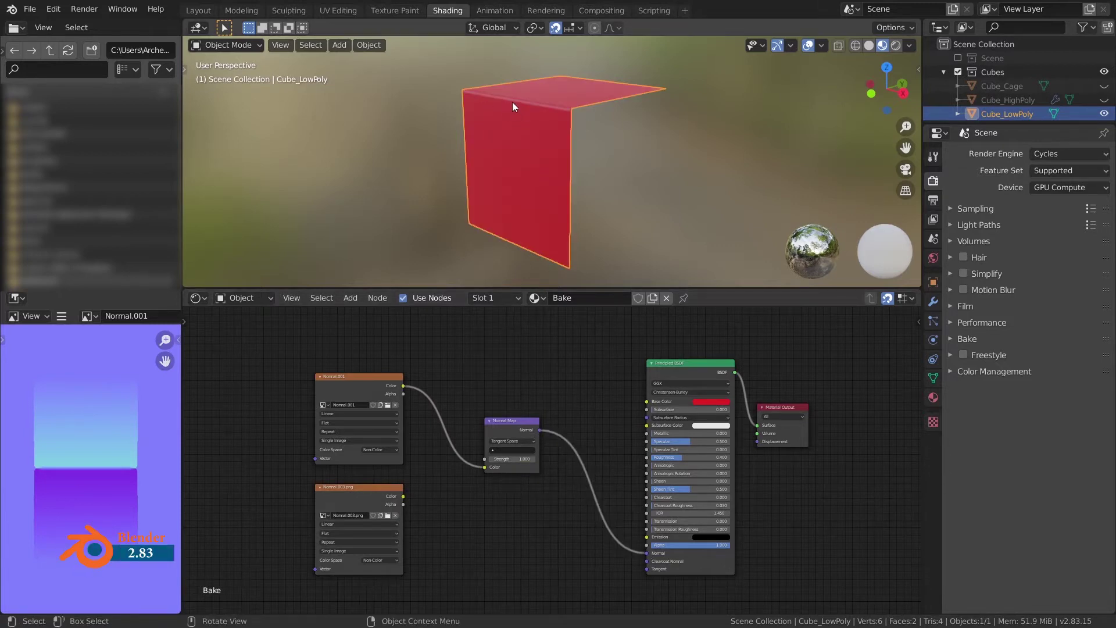
pyautogui.moveTo(513, 106); pyautogui.dragTo(512, 138, button='middle')
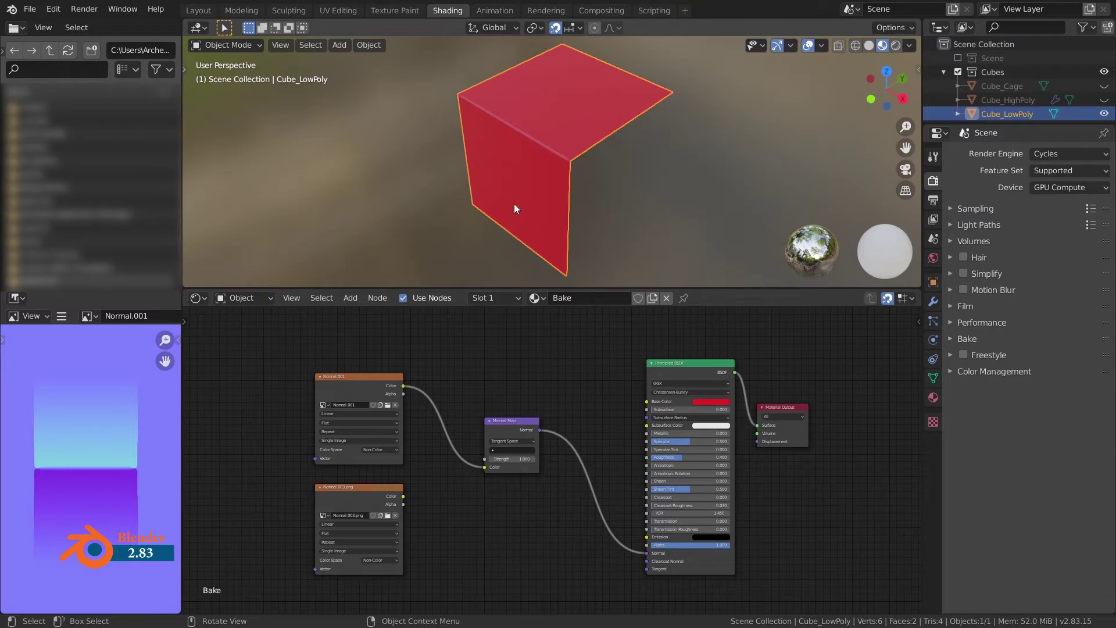
# Step: Link the Normal.003.png texture's color into the Normal Map node in place of Normal.001 and inspect the brick relief on the cube
pyautogui.moveTo(511, 391); pyautogui.dragTo(515, 376, button='middle')
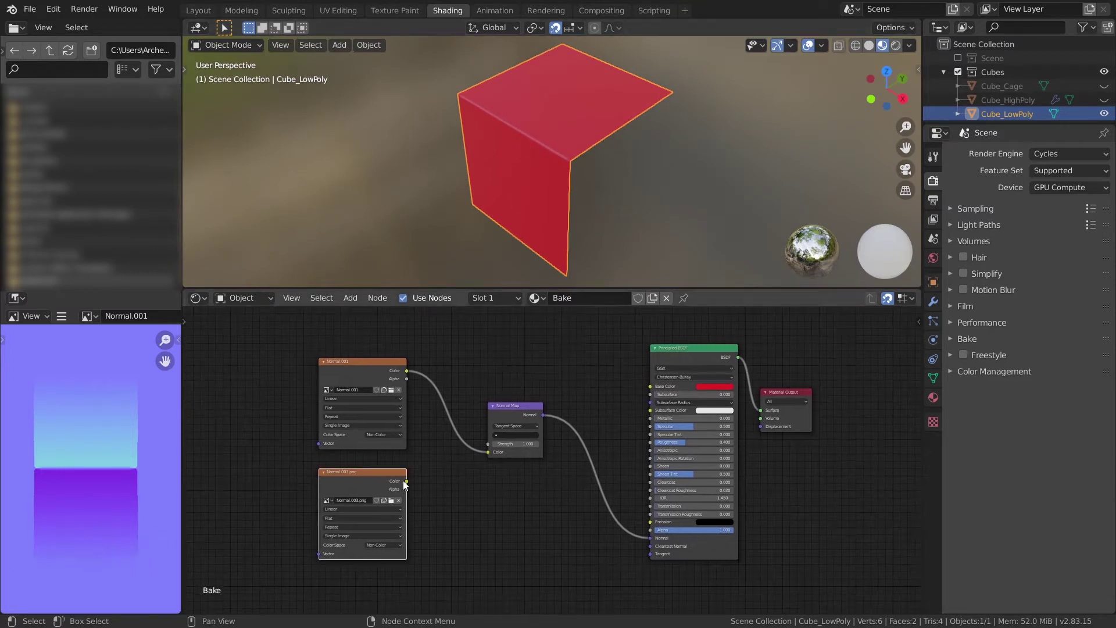
pyautogui.moveTo(406, 481); pyautogui.dragTo(488, 451)
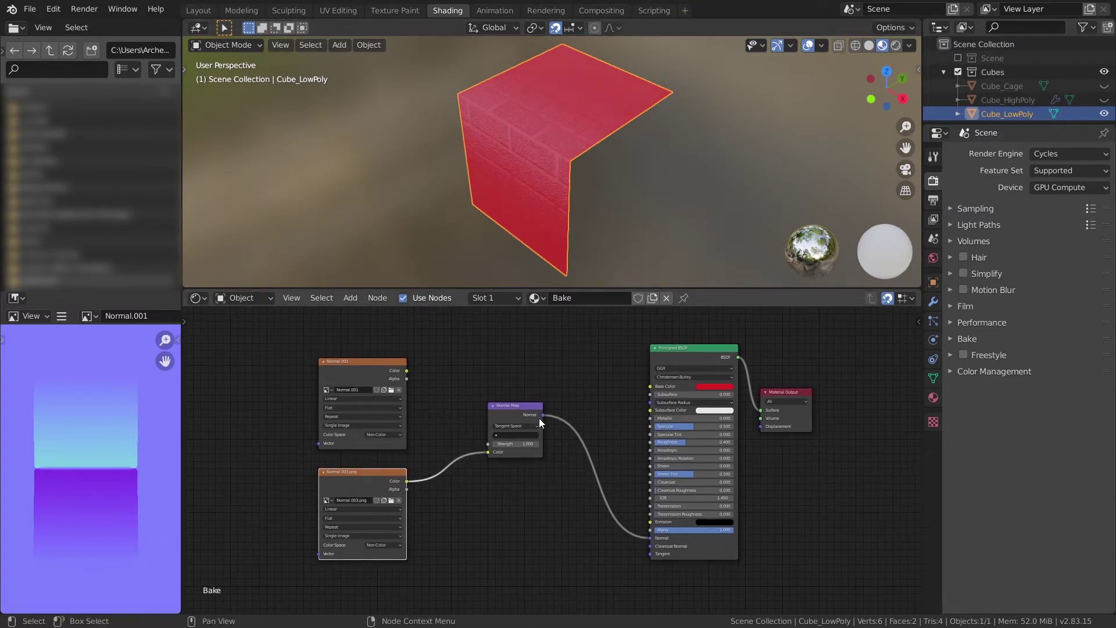
pyautogui.moveTo(544, 414); pyautogui.dragTo(565, 373)
pyautogui.rightClick(565, 373)
pyautogui.moveTo(600, 192); pyautogui.dragTo(479, 103, button='middle')
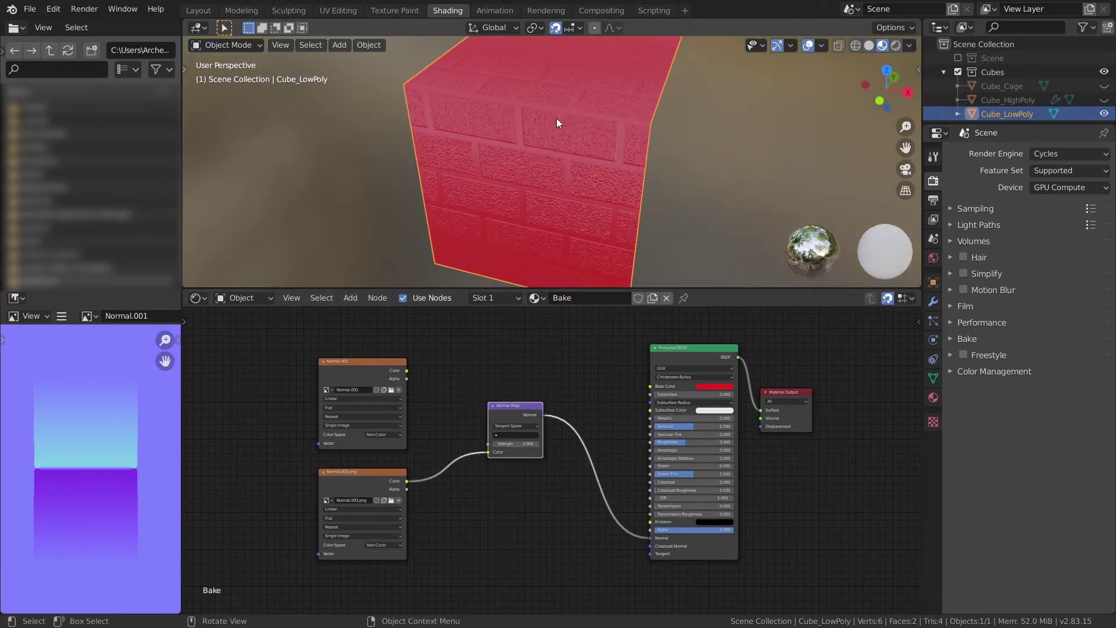
pyautogui.moveTo(556, 118); pyautogui.dragTo(521, 144, button='middle')
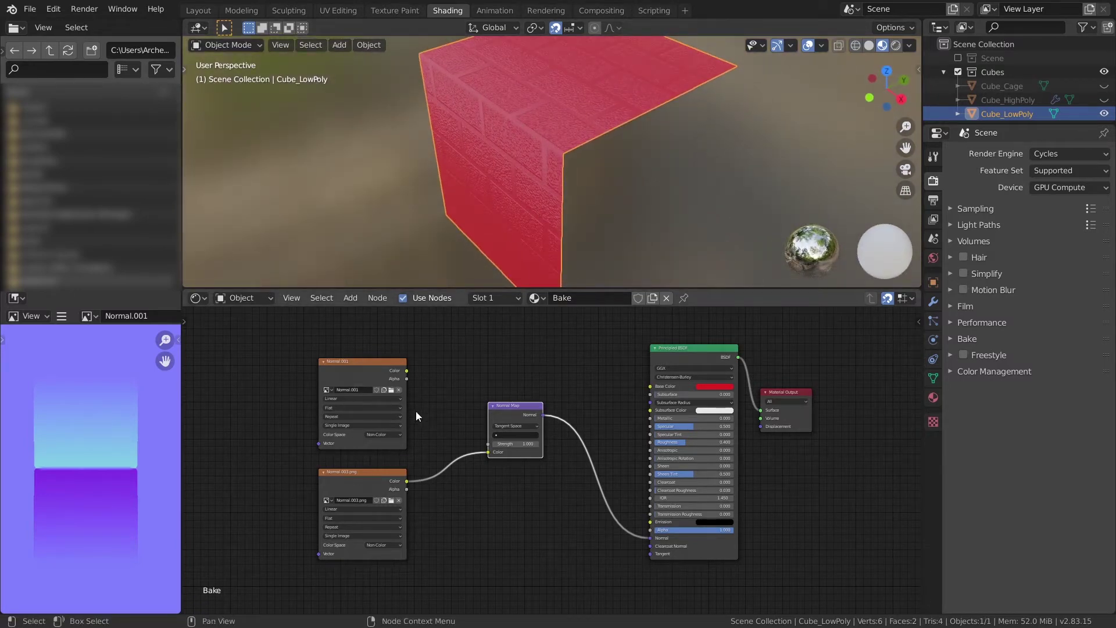
pyautogui.moveTo(497, 140); pyautogui.dragTo(507, 182, button='middle')
pyautogui.scroll(2, 500, 442)
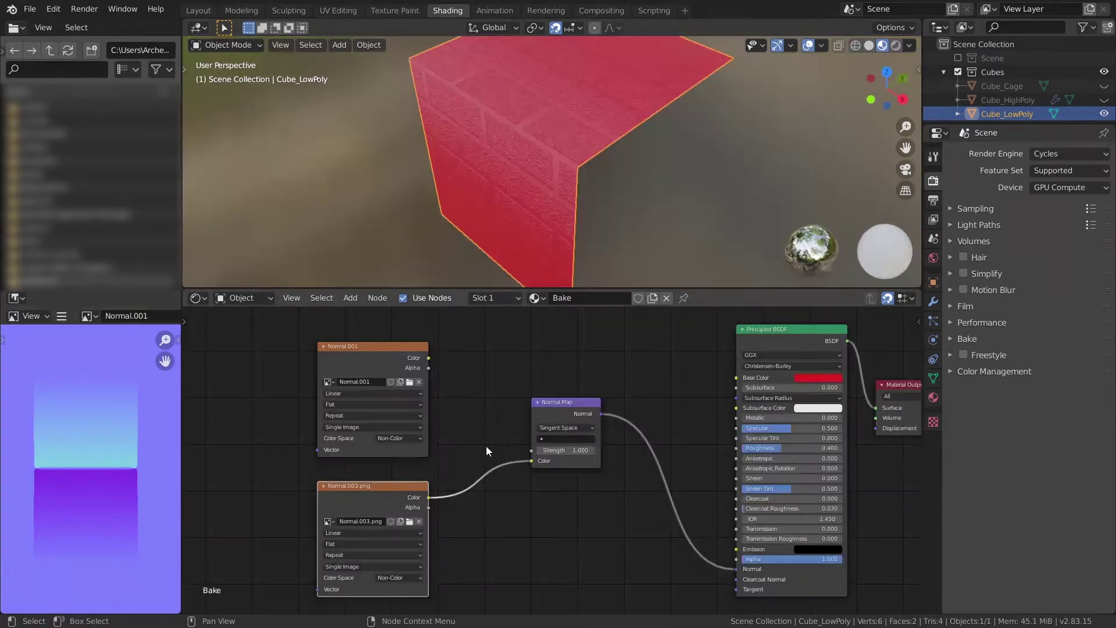
# Step: Disconnect the Normal Map node from the Principled BSDF and duplicate it, feeding the copy with the Normal.001 texture's color
pyautogui.moveTo(736, 570); pyautogui.dragTo(630, 464)
pyautogui.moveTo(545, 406); pyautogui.dragTo(547, 490)
pyautogui.hotkey('shift', 'd')
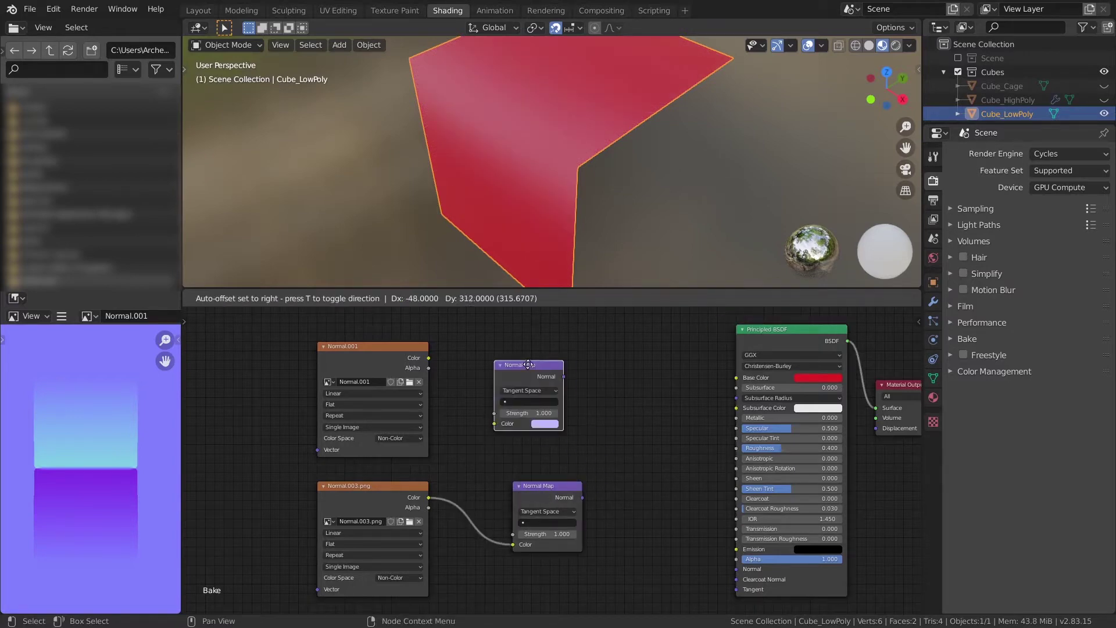
pyautogui.click(546, 369)
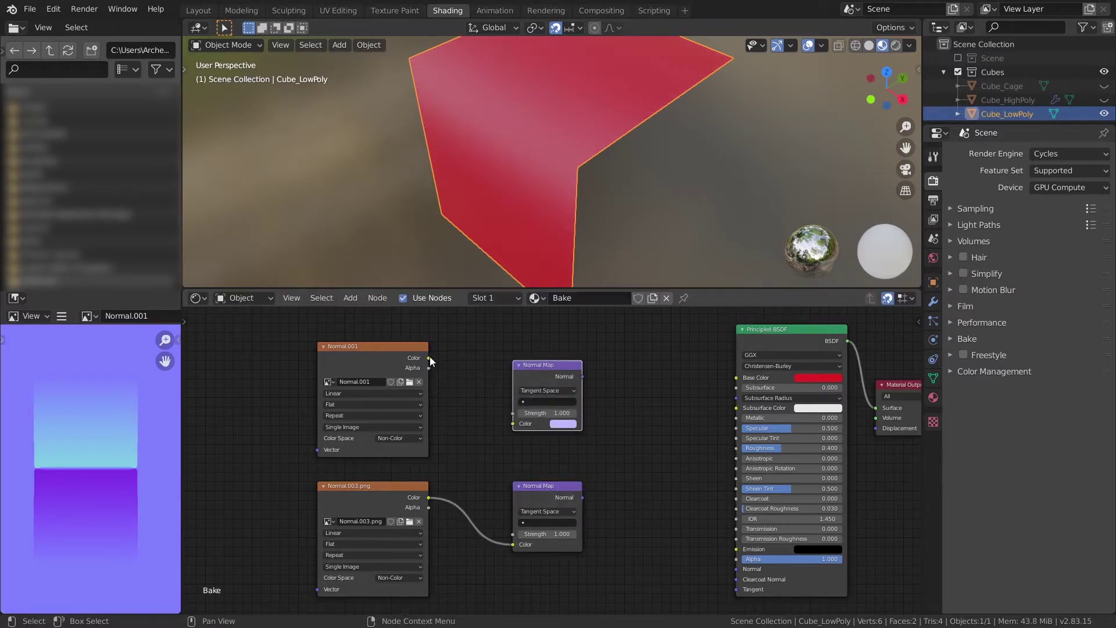
pyautogui.moveTo(429, 357); pyautogui.dragTo(513, 424)
pyautogui.click(547, 365)
# Step: Add a Vector Math node set to Add between the two Normal Map nodes and the Principled BSDF
pyautogui.hotkey('shift', 'a')
pyautogui.click(653, 443)
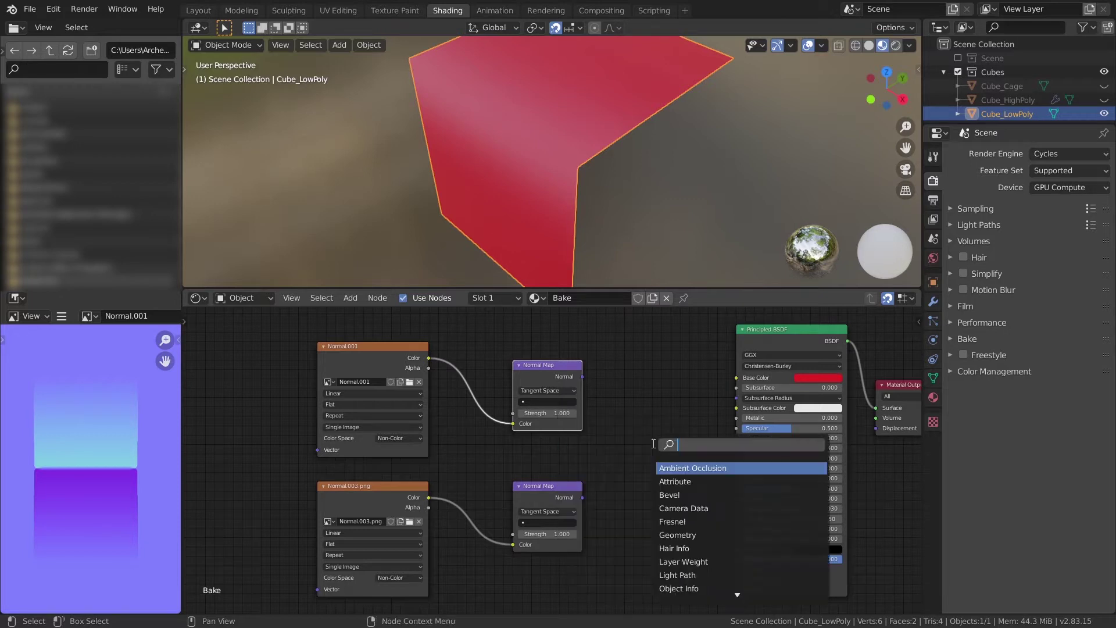
pyautogui.write('math')
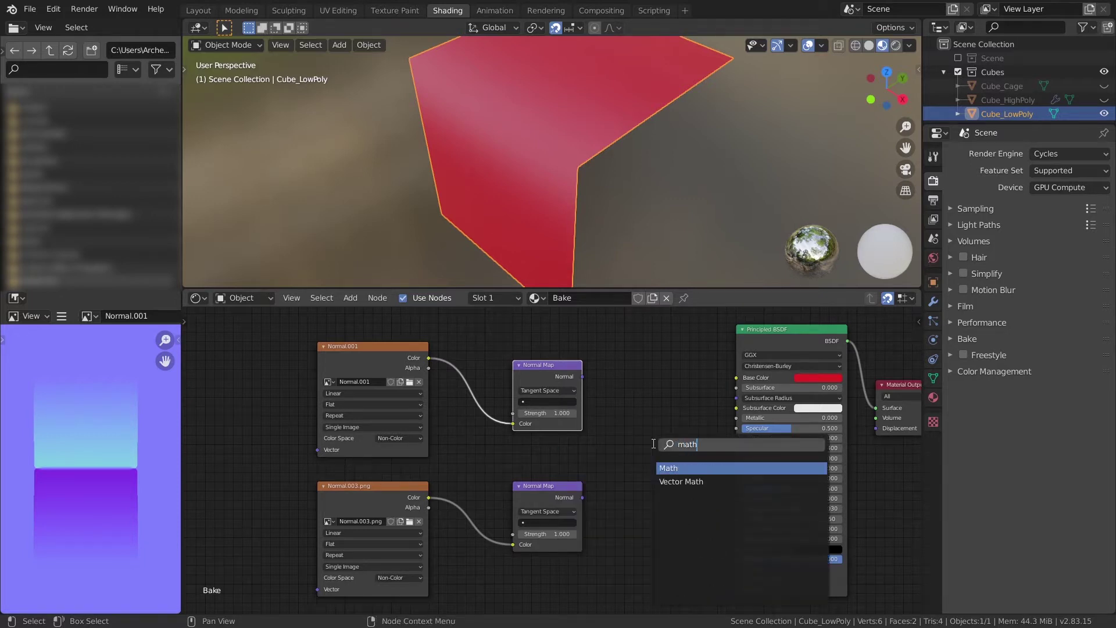
pyautogui.click(720, 481)
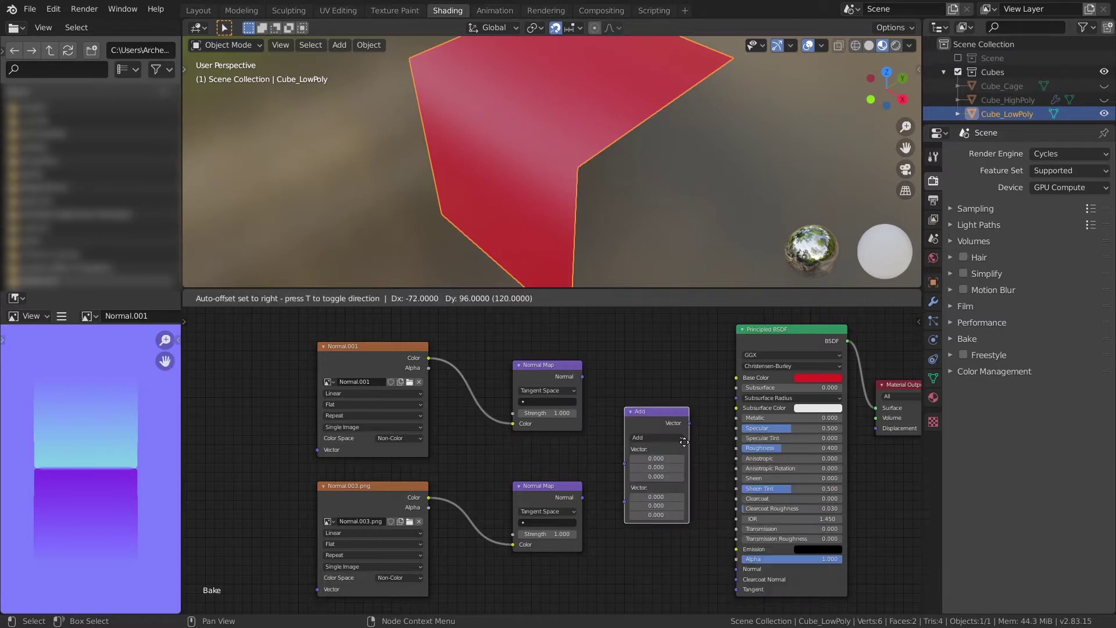
pyautogui.click(683, 435)
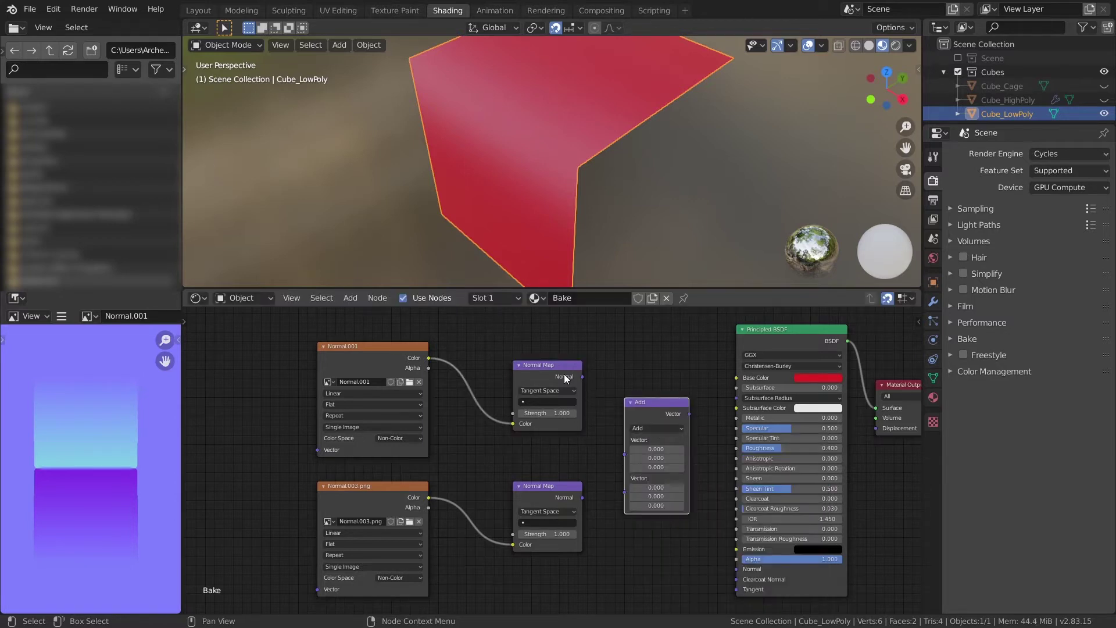
# Step: Feed both Normal Map outputs into the Add node's two vector inputs and its result into the Principled BSDF's Normal input
pyautogui.moveTo(582, 377); pyautogui.dragTo(625, 456)
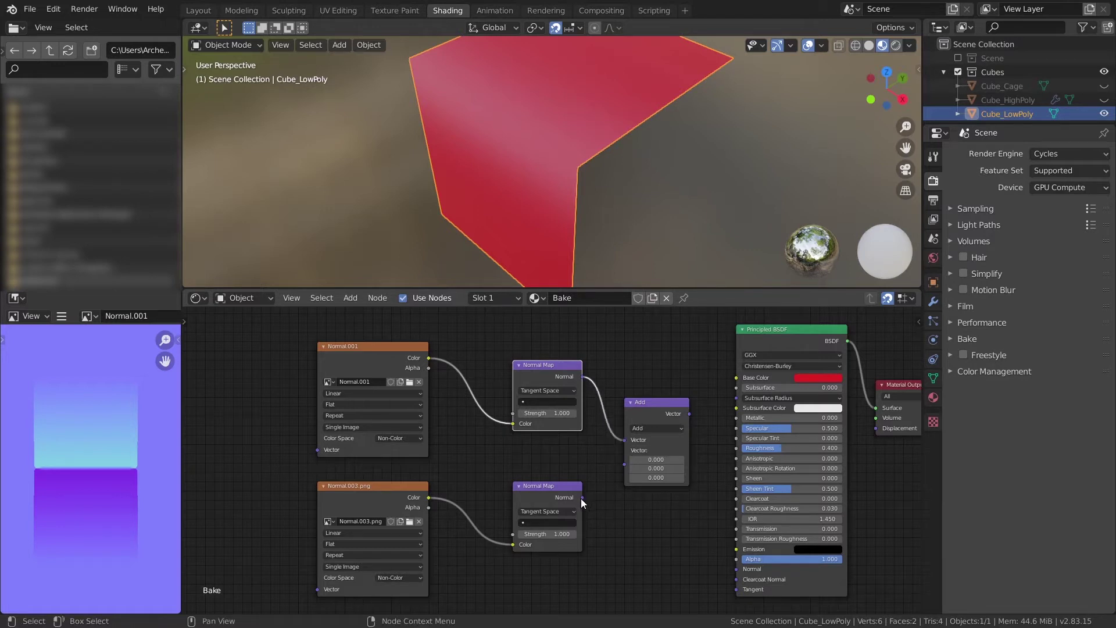
pyautogui.moveTo(582, 497); pyautogui.dragTo(626, 468)
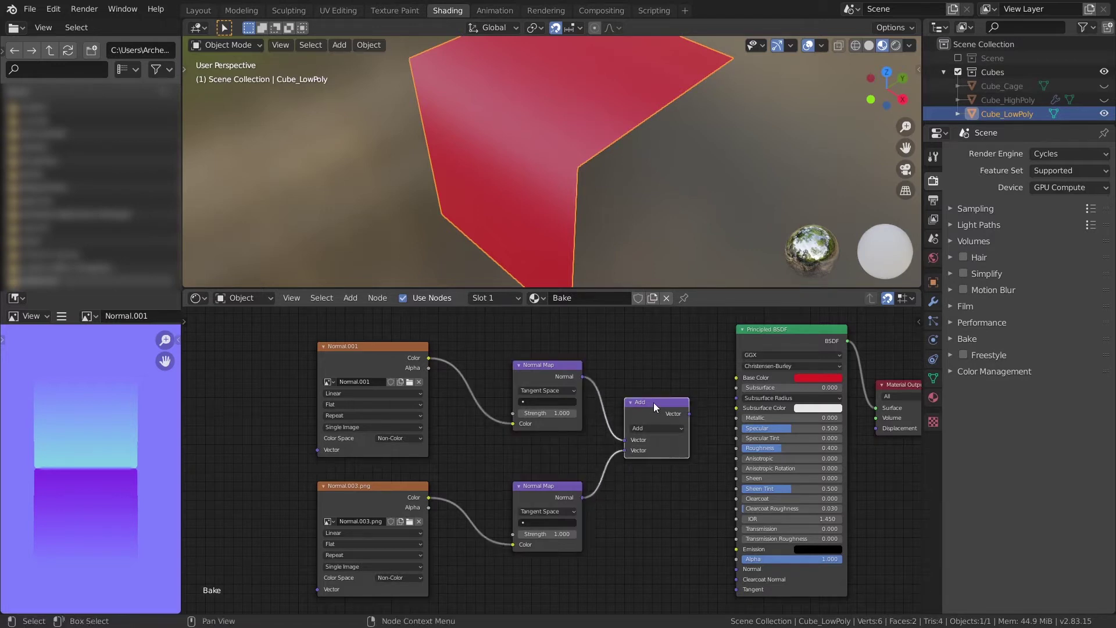
pyautogui.moveTo(654, 402)
pyautogui.mouseDown()
pyautogui.moveTo(644, 421)
pyautogui.moveTo(726, 532)
pyautogui.moveTo(736, 569)
pyautogui.mouseUp()
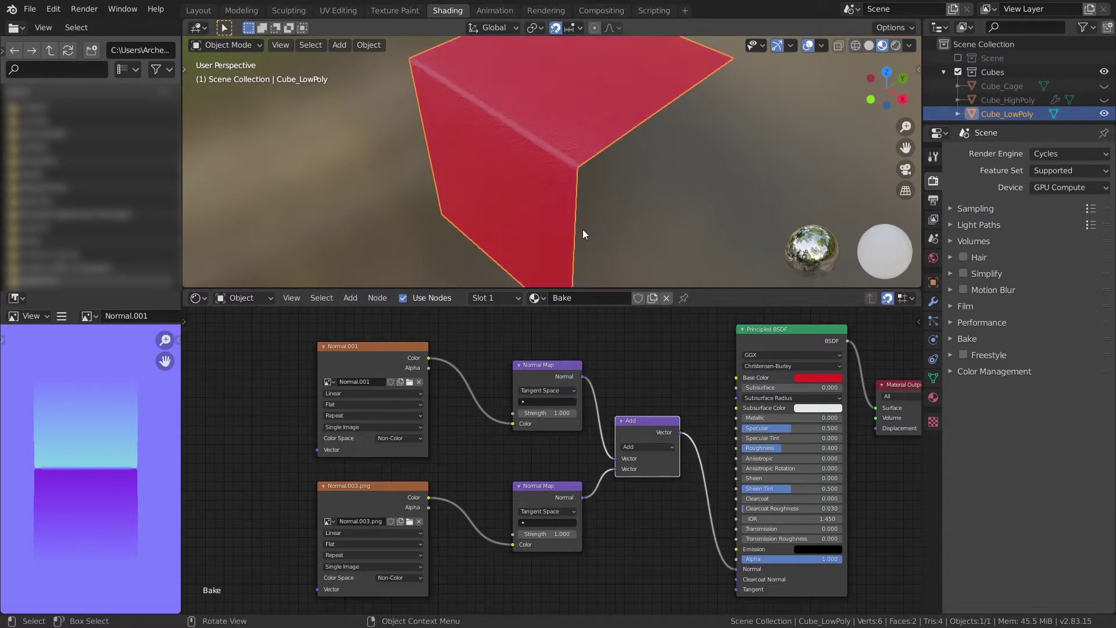
pyautogui.moveTo(583, 229); pyautogui.dragTo(585, 178, button='middle')
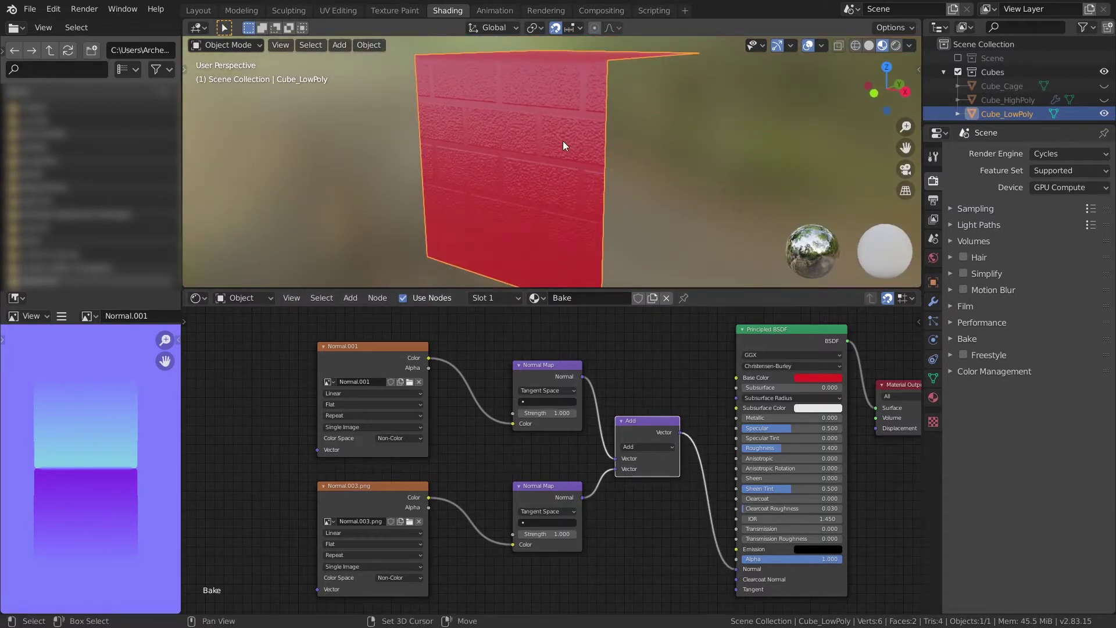
pyautogui.moveTo(539, 177)
pyautogui.mouseDown(button='middle')
pyautogui.moveTo(553, 189)
pyautogui.moveTo(570, 148)
pyautogui.moveTo(559, 174)
pyautogui.mouseUp(button='middle')
# Step: Set the strength of the Normal Map node fed by Normal.003.png to 3
pyautogui.moveTo(527, 528); pyautogui.dragTo(487, 469, button='middle')
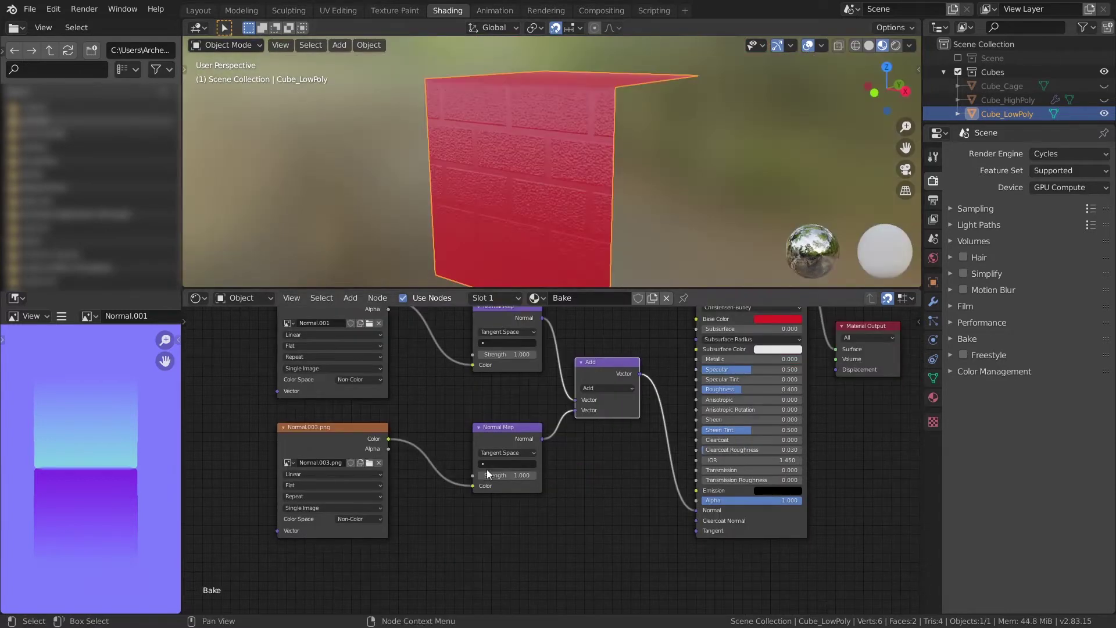
pyautogui.moveTo(513, 399)
pyautogui.mouseDown(button='middle')
pyautogui.moveTo(485, 449)
pyautogui.moveTo(519, 413)
pyautogui.mouseUp(button='middle')
pyautogui.moveTo(523, 221); pyautogui.dragTo(575, 145, button='middle')
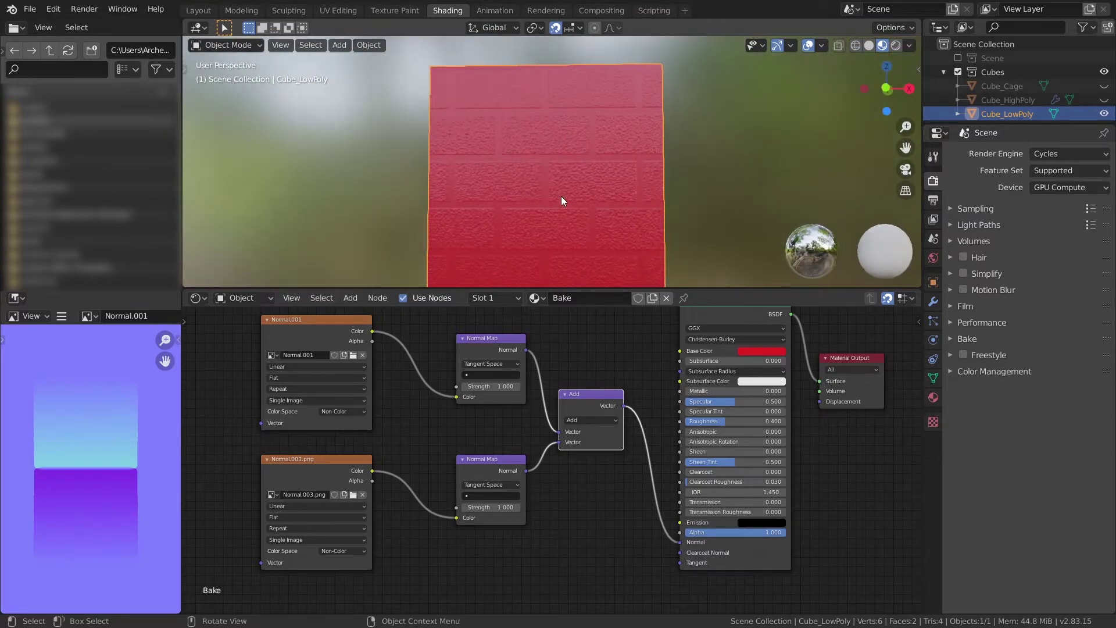
pyautogui.moveTo(562, 197); pyautogui.dragTo(521, 201, button='middle')
pyautogui.click(496, 509)
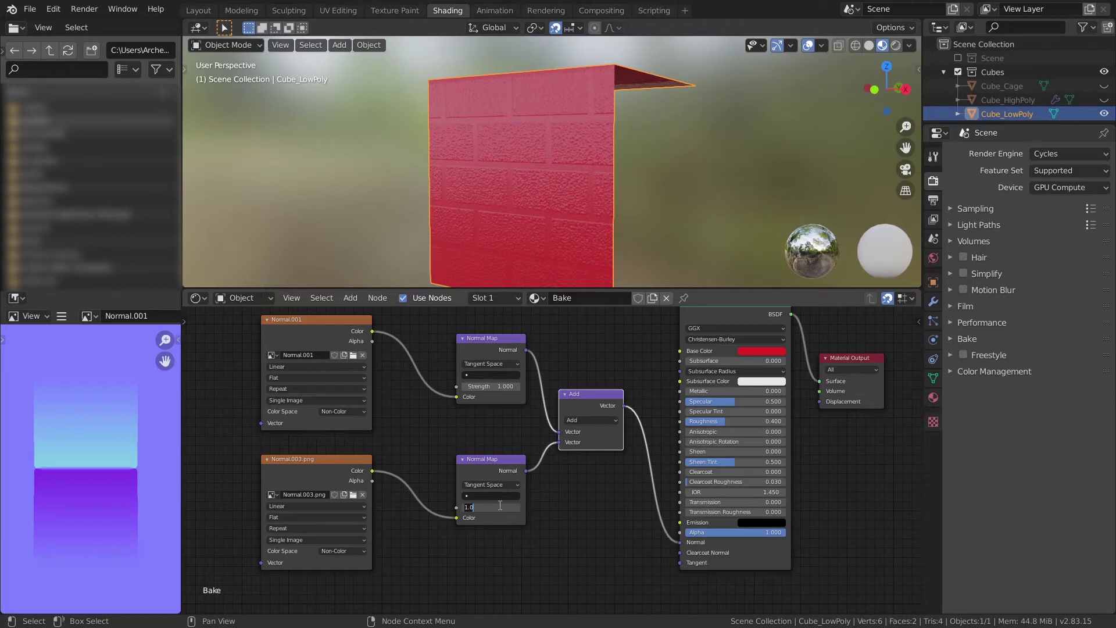
pyautogui.write('3')
pyautogui.press('Return')
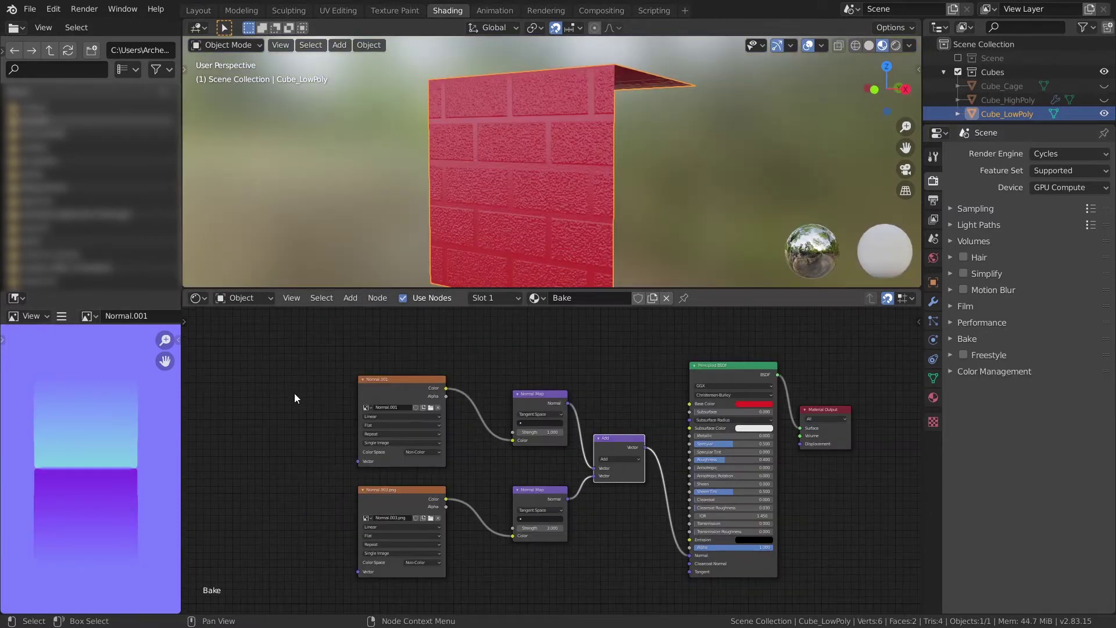
# Step: Add an unconnected Image Texture node in free space before the two existing normal textures
pyautogui.hotkey('shift', 'a')
pyautogui.click(233, 468)
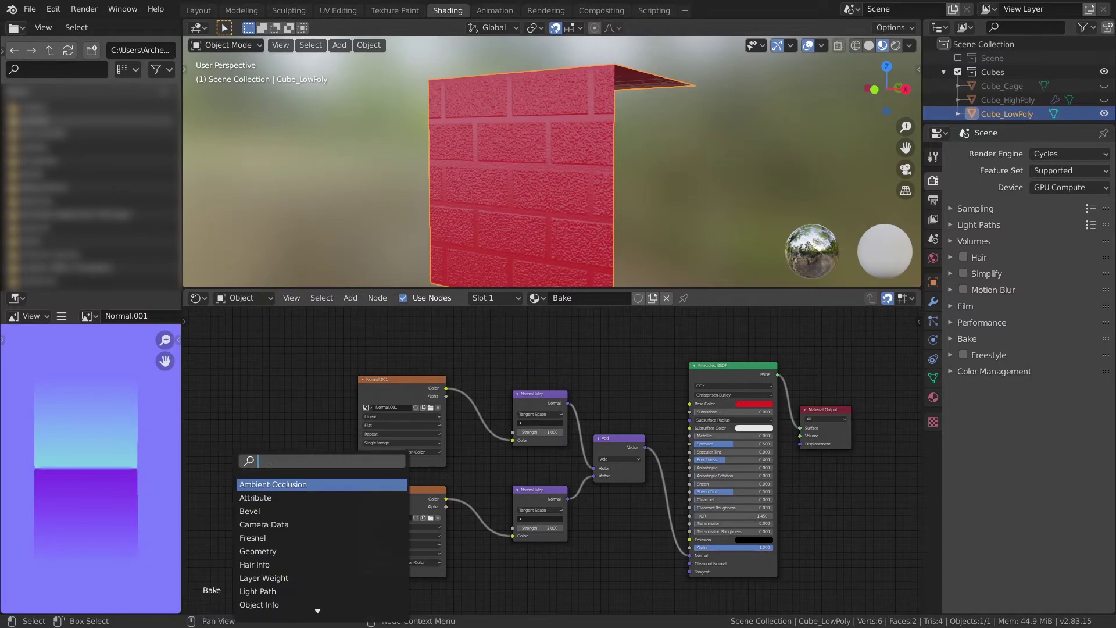
pyautogui.write('im')
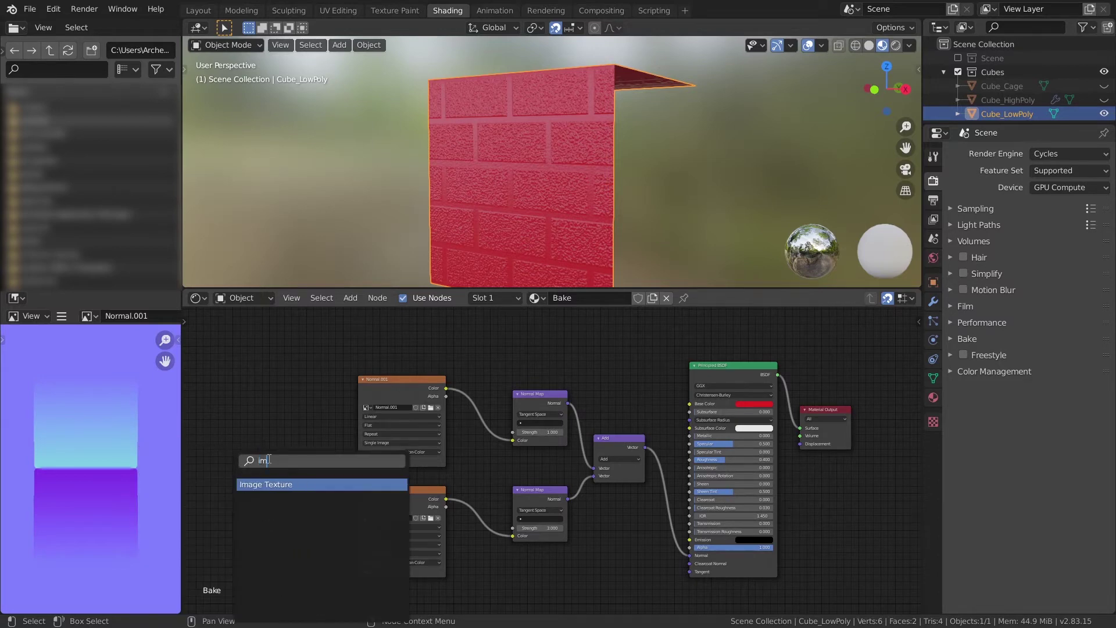
pyautogui.click(289, 484)
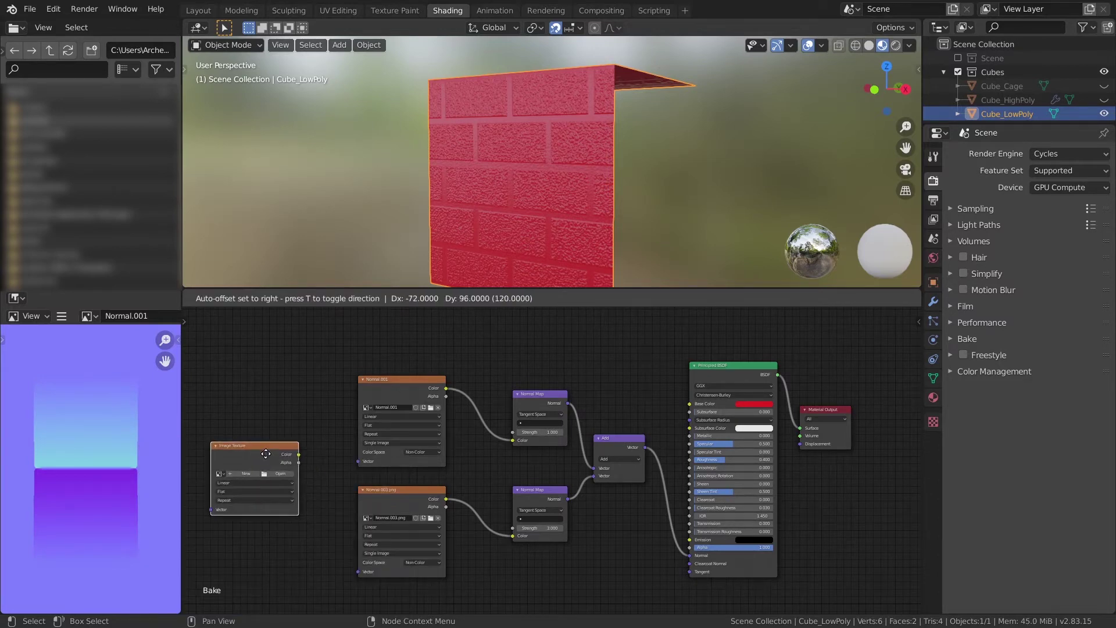
pyautogui.click(256, 470)
# Step: Create a new blank 1024 × 1024 px image named Wall in the empty Image Texture node
pyautogui.scroll(1, 301, 542)
pyautogui.moveTo(301, 541); pyautogui.dragTo(419, 514, button='middle')
pyautogui.scroll(3, 395, 501)
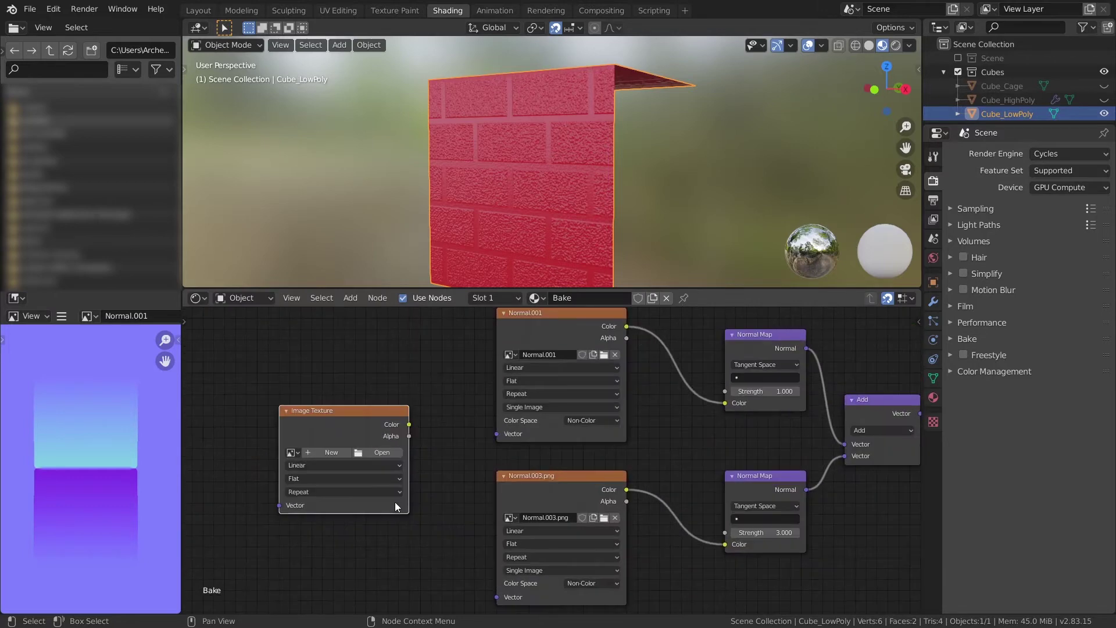
pyautogui.click(357, 469)
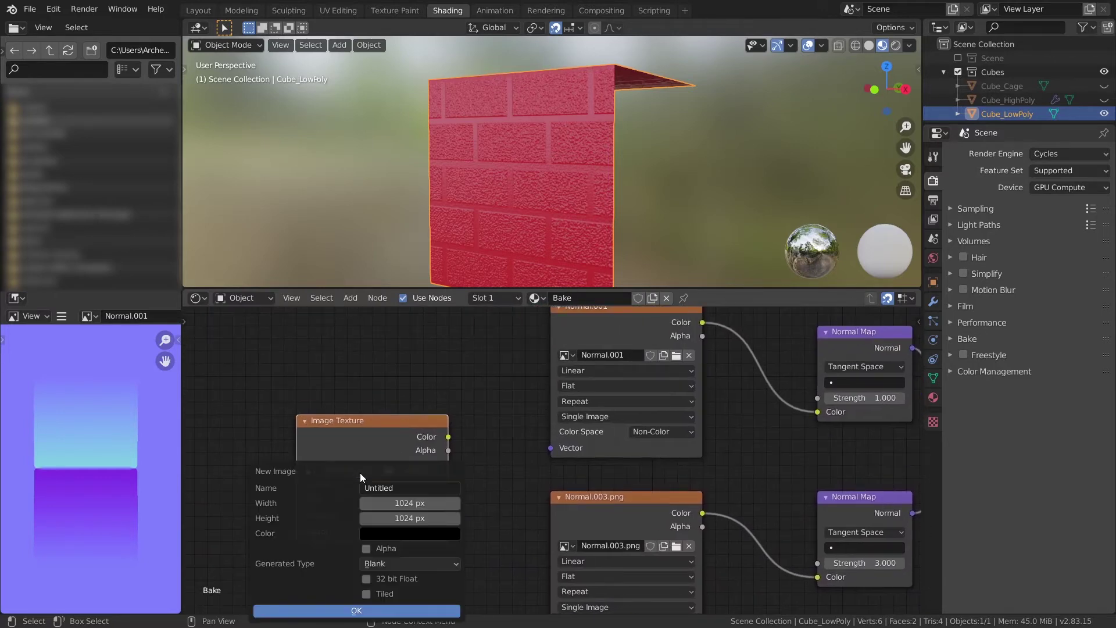
pyautogui.click(407, 487)
pyautogui.write('Wall')
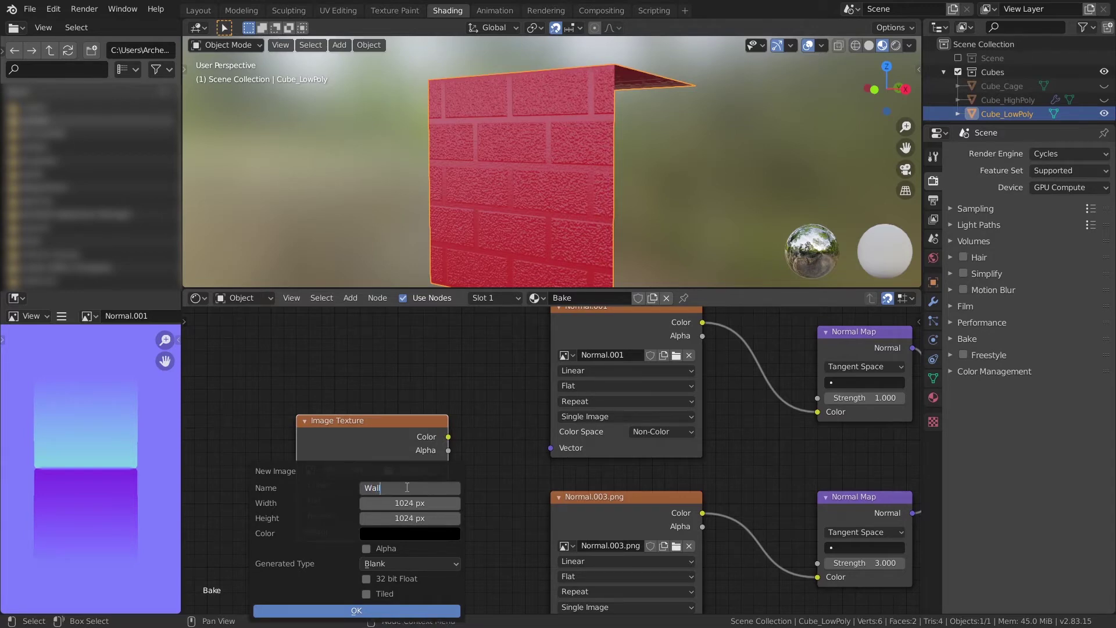
pyautogui.press('Return')
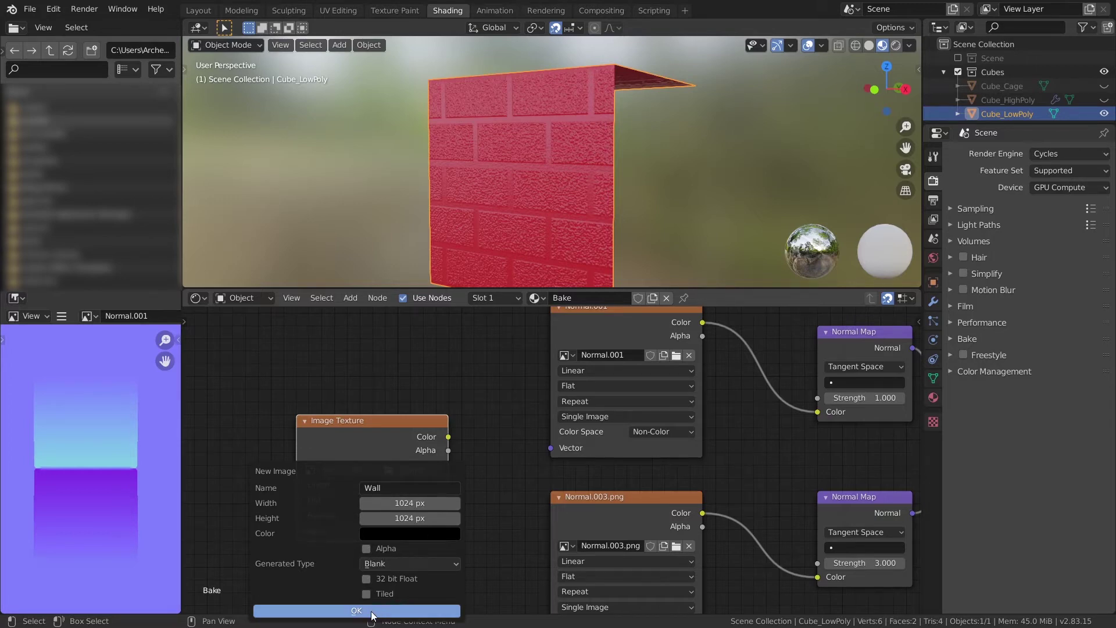
pyautogui.click(407, 610)
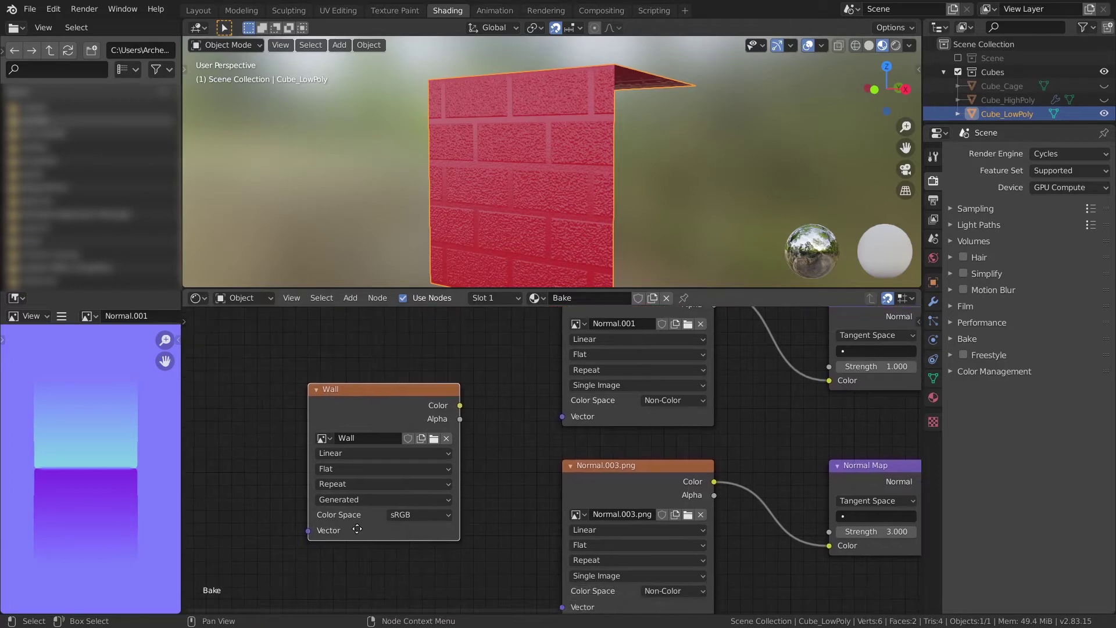
# Step: Set the color space of the Wall image texture to Non-Color
pyautogui.click(407, 514)
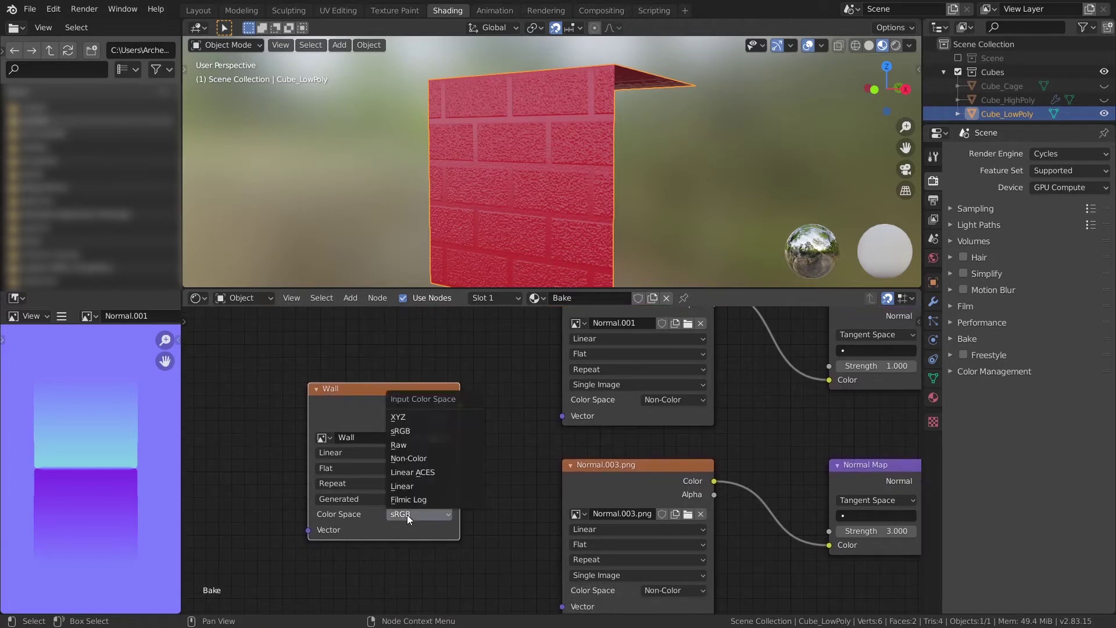
pyautogui.click(437, 459)
pyautogui.moveTo(496, 419); pyautogui.dragTo(445, 468, button='middle')
pyautogui.scroll(-3, 445, 469)
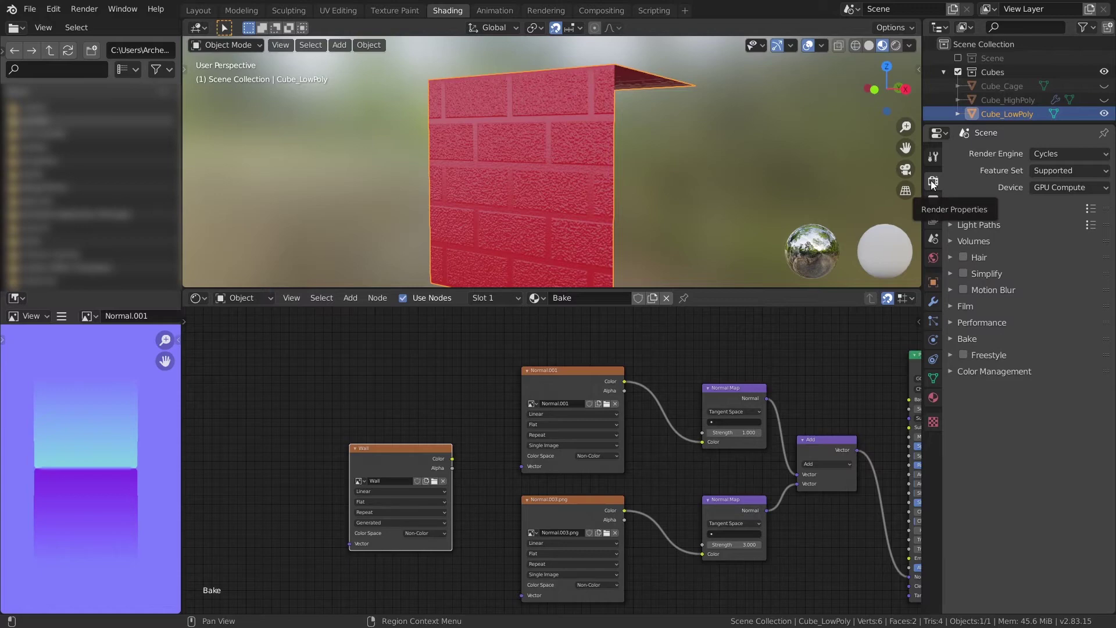
# Step: Bake the combined normals into the Wall image using the Normal bake type
pyautogui.click(951, 338)
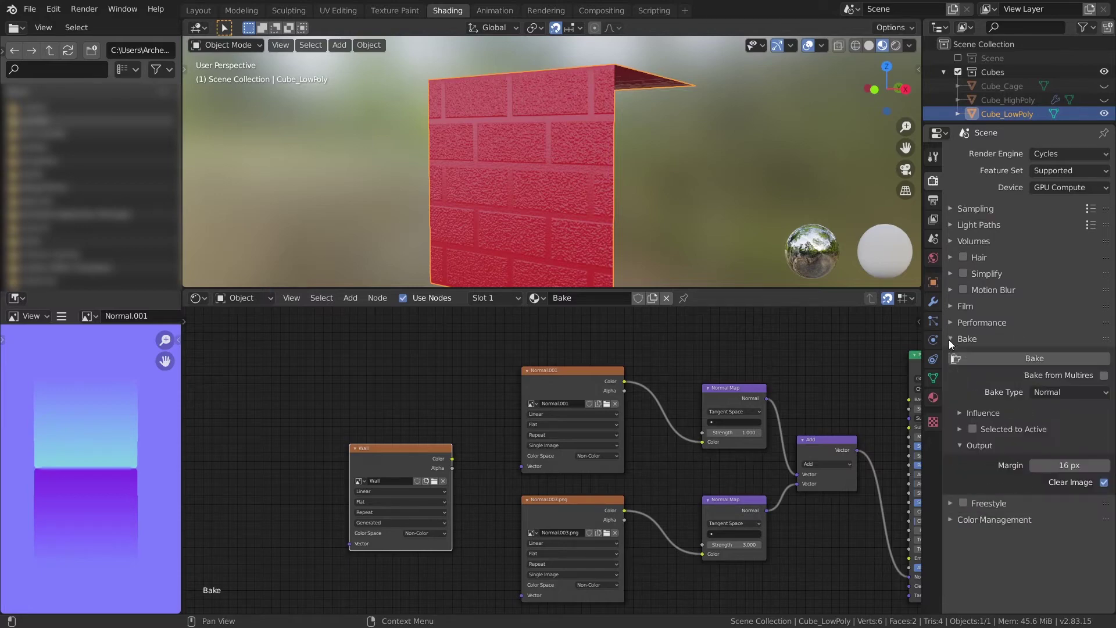
pyautogui.click(1050, 393)
pyautogui.click(1045, 449)
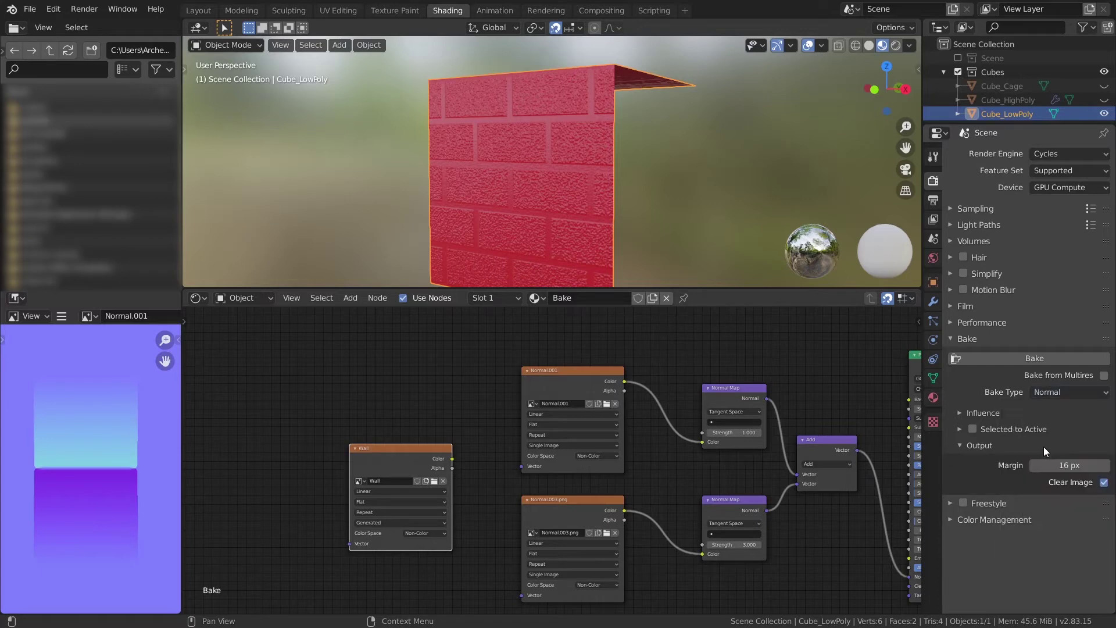
pyautogui.click(1025, 358)
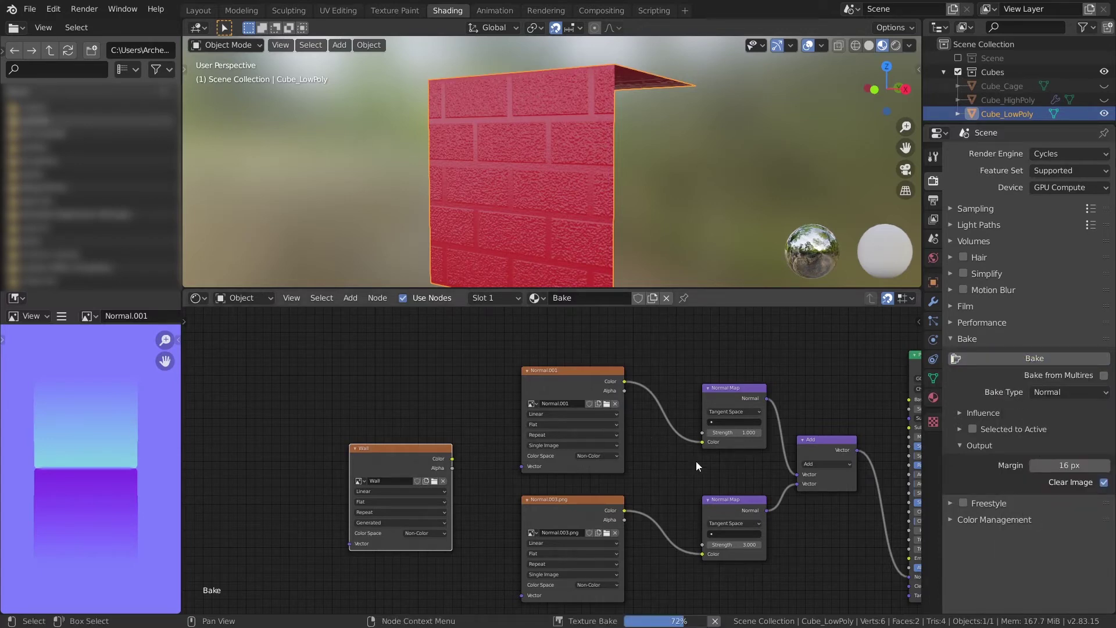
pyautogui.moveTo(697, 442); pyautogui.dragTo(575, 379, button='middle')
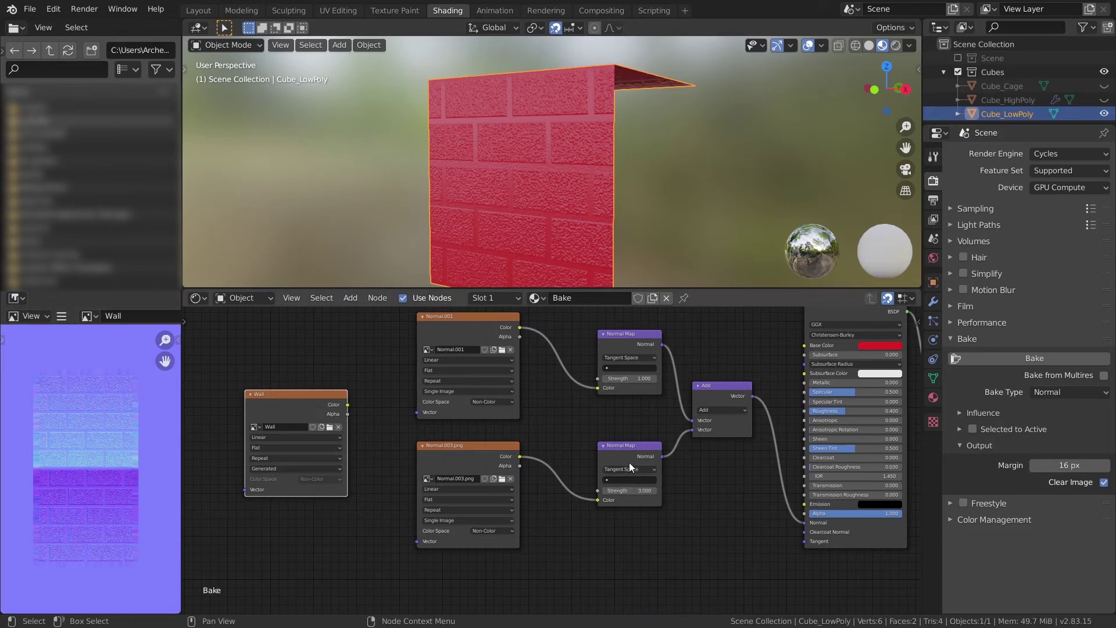
# Step: Delete the upper Normal Map node, the vector Add node and the Normal.001 and Normal.003.png texture nodes
pyautogui.moveTo(730, 382); pyautogui.dragTo(735, 405, button='middle')
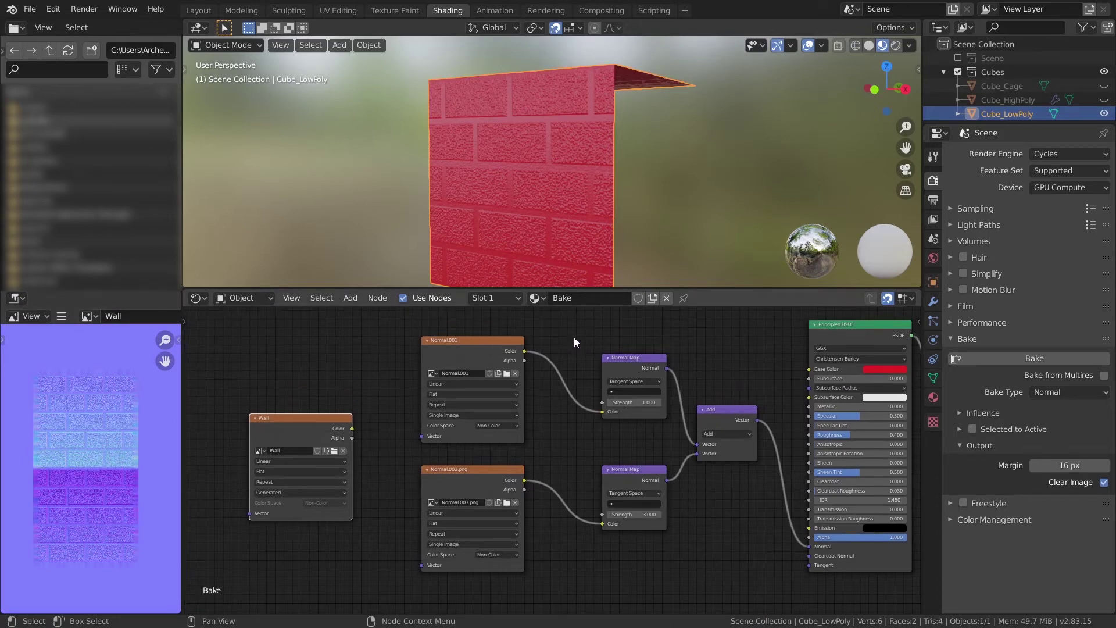
pyautogui.moveTo(574, 342); pyautogui.dragTo(765, 438)
pyautogui.press('x')
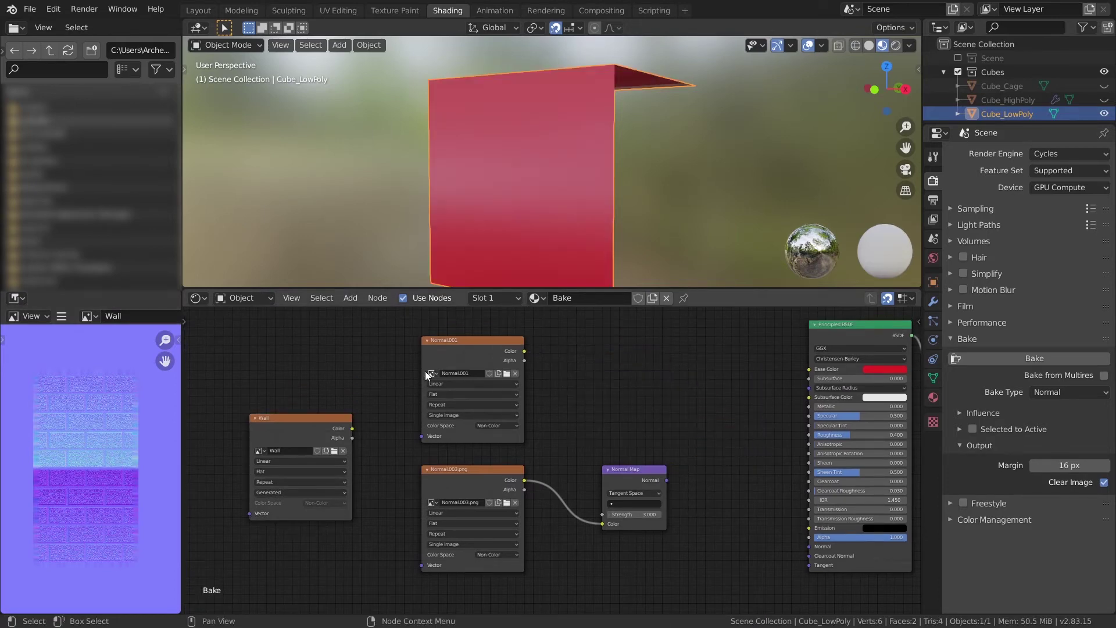
pyautogui.moveTo(391, 342); pyautogui.dragTo(528, 549)
pyautogui.press('x')
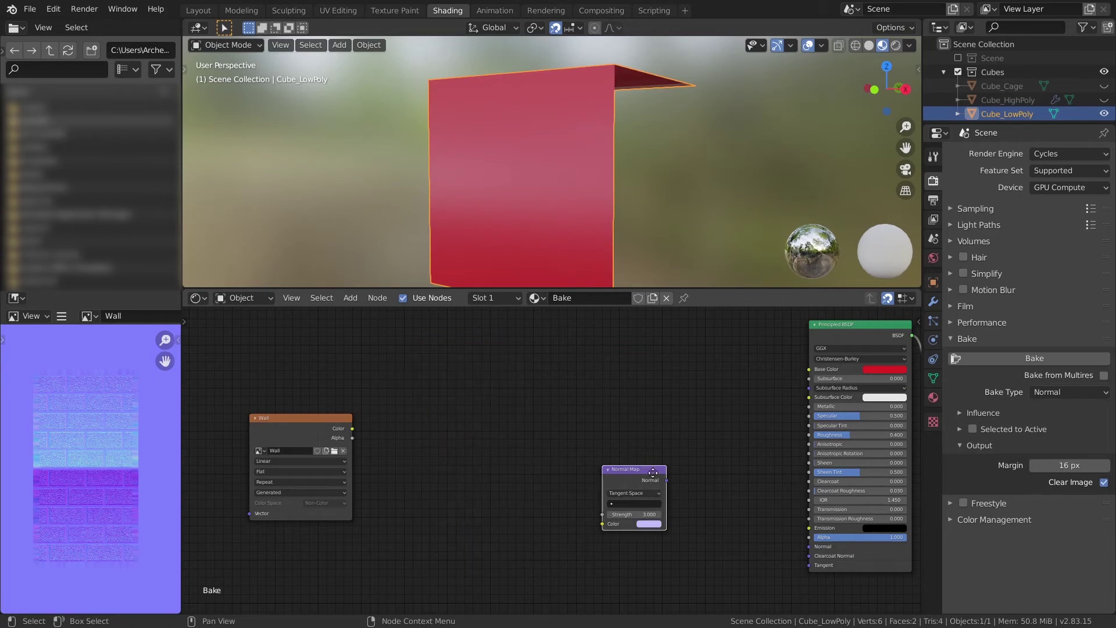
# Step: Connect the Wall texture's Color through the remaining Normal Map node to the Principled BSDF's Normal input
pyautogui.moveTo(652, 473); pyautogui.dragTo(721, 481)
pyautogui.moveTo(303, 419); pyautogui.dragTo(671, 532)
pyautogui.moveTo(735, 489); pyautogui.dragTo(807, 540)
# Step: Examine the brick relief on Cube_LowPoly from several angles together with the node setup combining both normal maps
pyautogui.moveTo(595, 229); pyautogui.dragTo(557, 154, button='middle')
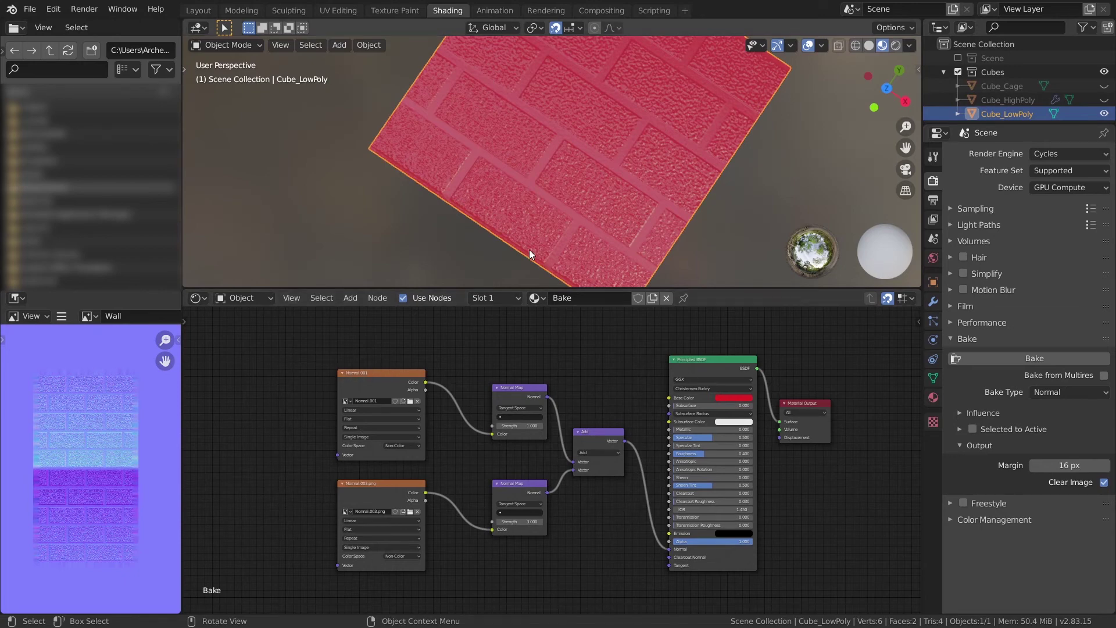
pyautogui.moveTo(568, 213); pyautogui.dragTo(588, 109, button='middle')
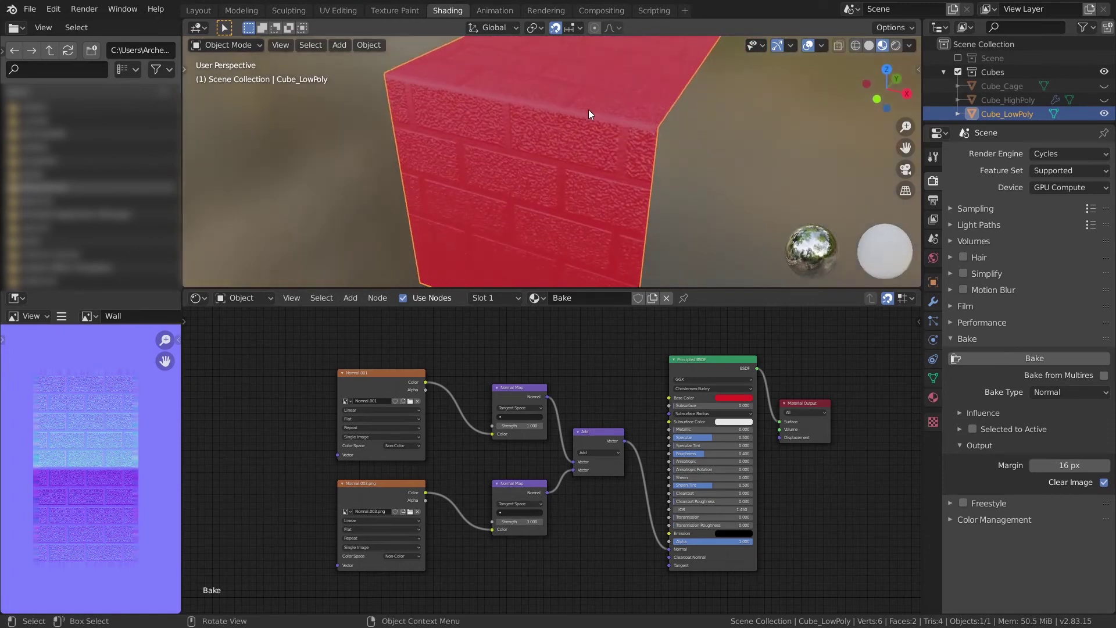
pyautogui.moveTo(608, 367); pyautogui.dragTo(531, 334, button='middle')
pyautogui.scroll(1, 543, 374)
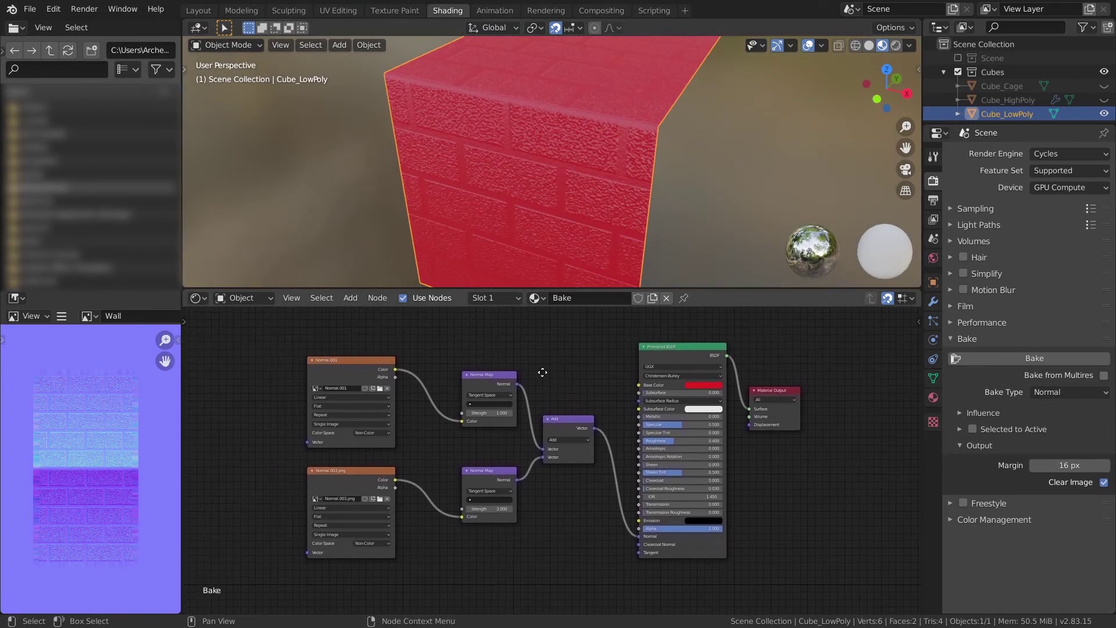
pyautogui.scroll(2, 491, 402)
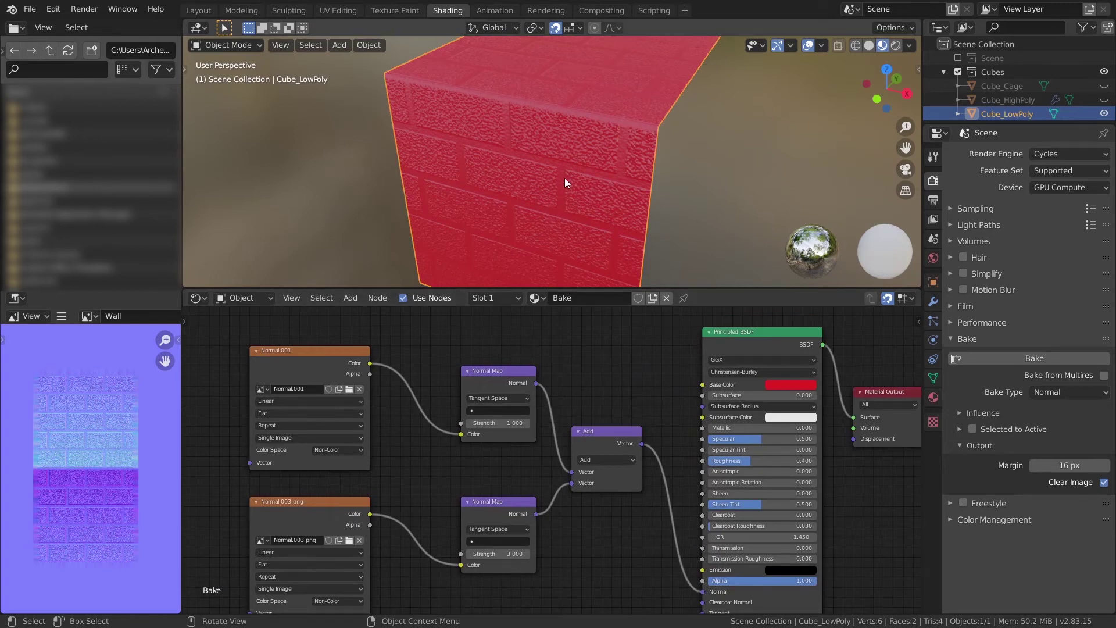
pyautogui.moveTo(564, 178)
pyautogui.mouseDown(button='middle')
pyautogui.moveTo(598, 131)
pyautogui.moveTo(616, 119)
pyautogui.moveTo(633, 128)
pyautogui.moveTo(595, 141)
pyautogui.moveTo(558, 192)
pyautogui.mouseUp(button='middle')
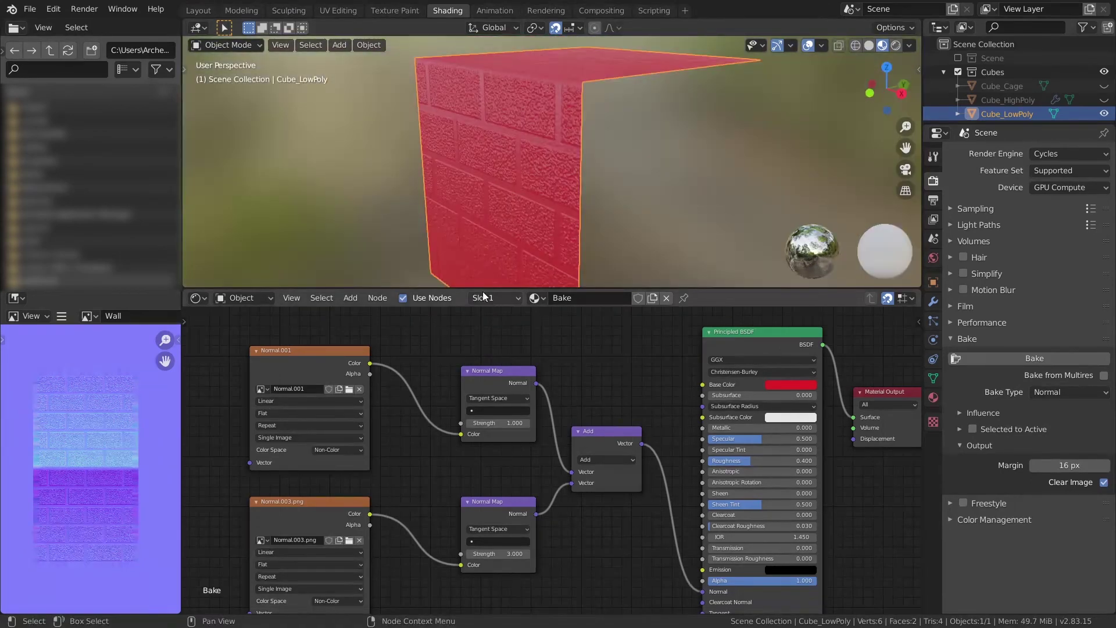